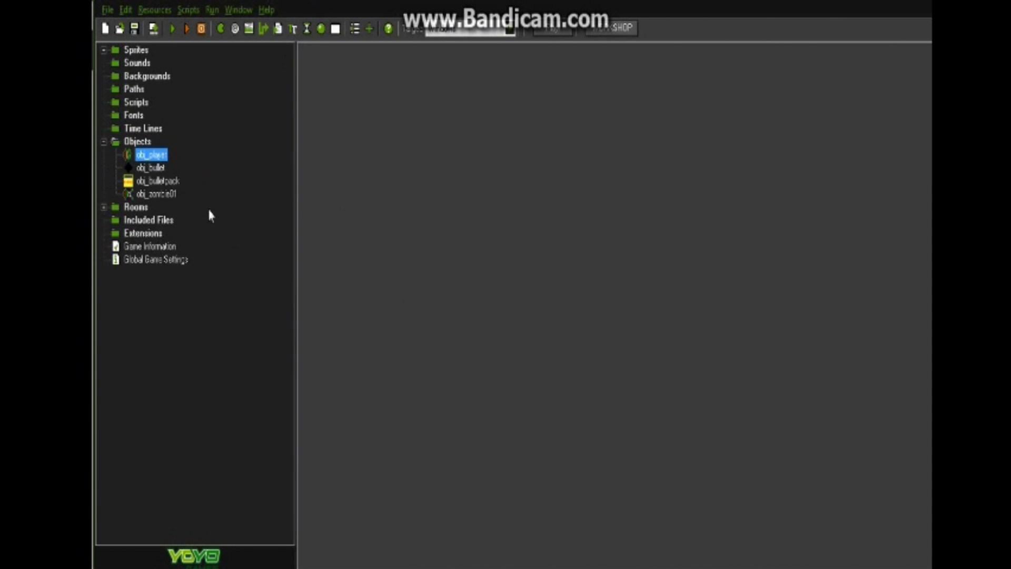
Test-run the game with F5, fire a couple of shots at the zombies, then close it.
{"action": "key", "text": "F5"}
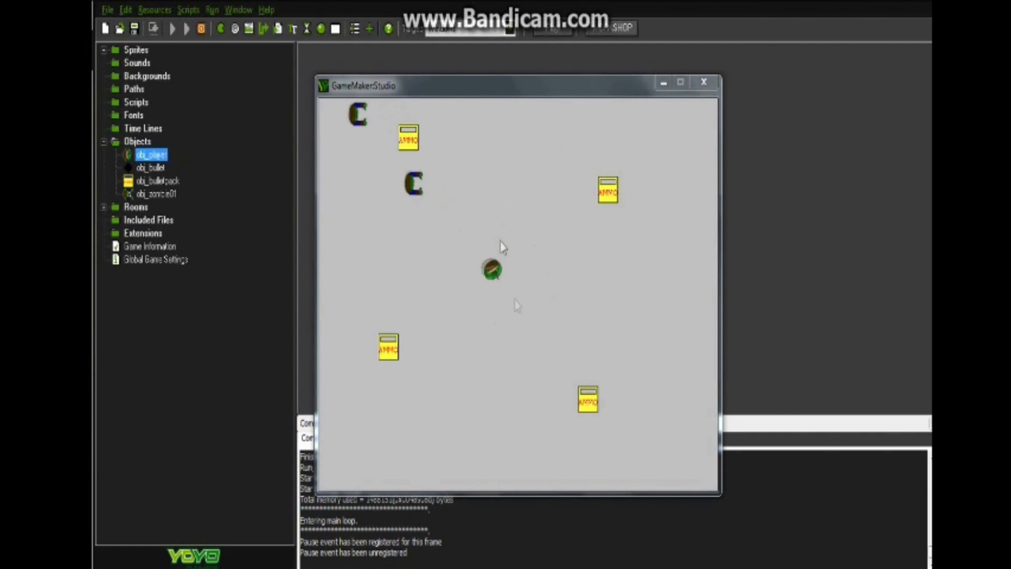
{"action": "left_click", "coordinate": [395, 170]}
{"action": "left_click", "coordinate": [390, 163]}
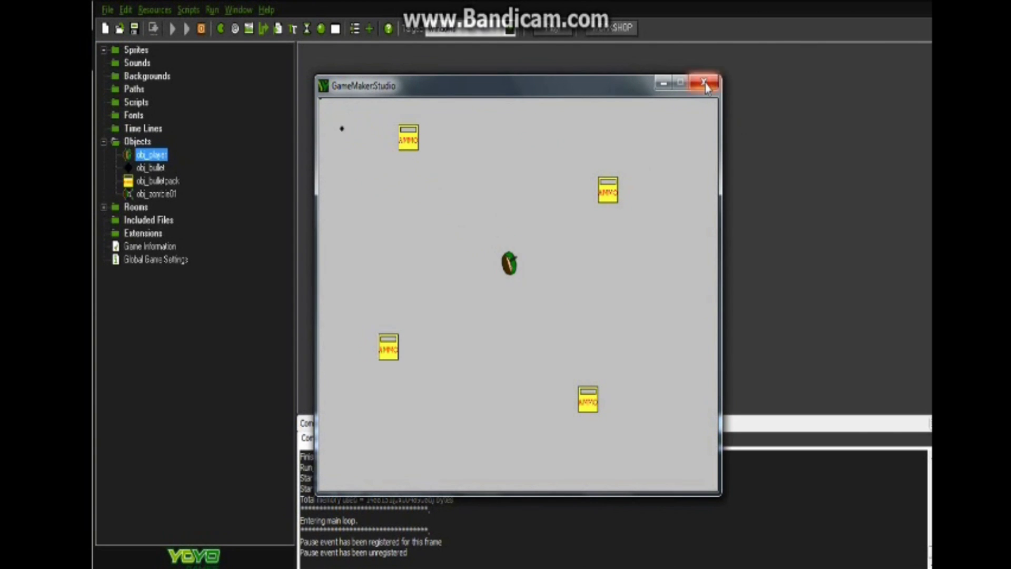
{"action": "left_click", "coordinate": [703, 83]}
Center the human_01 sprite's origin to 16,16, hide the compile panel, and confirm.
{"action": "left_click", "coordinate": [103, 50]}
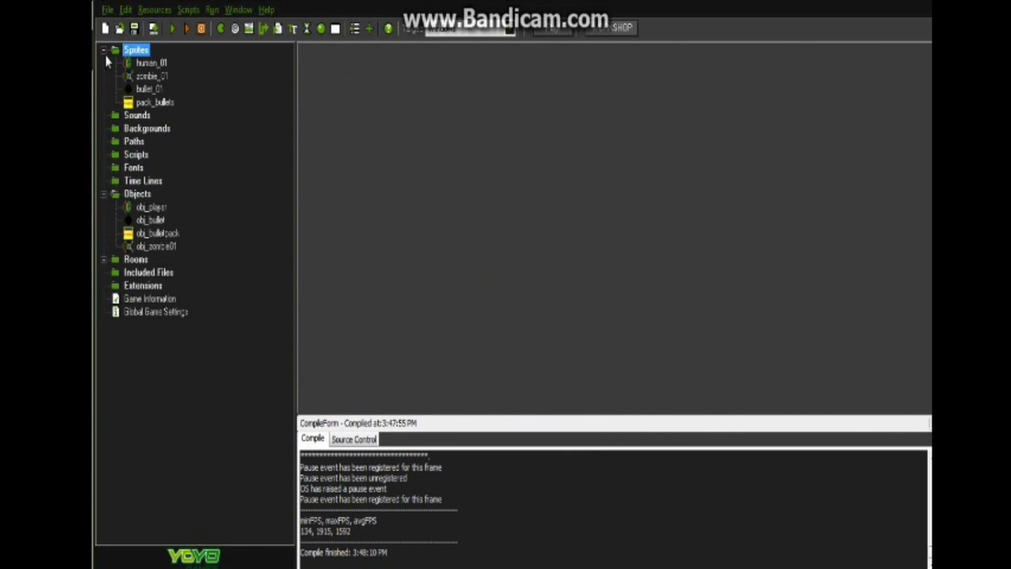
{"action": "double_click", "coordinate": [151, 63]}
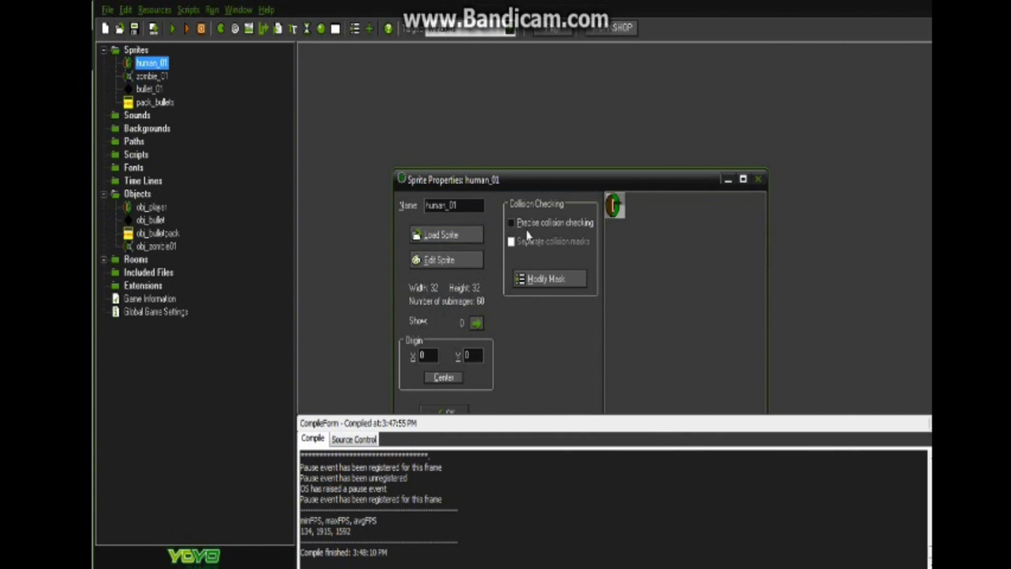
{"action": "left_click", "coordinate": [446, 378]}
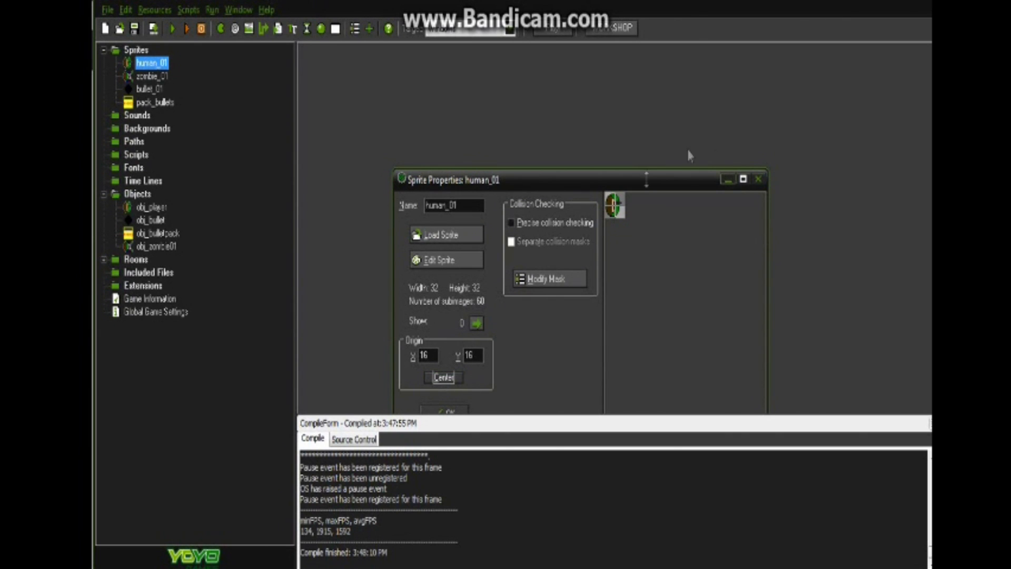
{"action": "left_click_drag", "start_coordinate": [479, 355], "coordinate": [418, 356]}
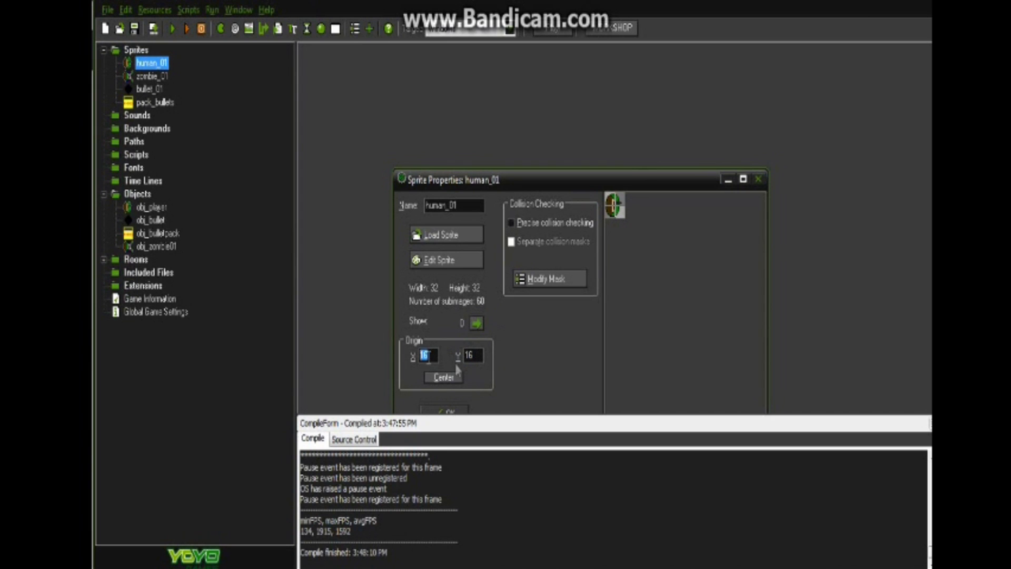
{"action": "left_click", "coordinate": [928, 425]}
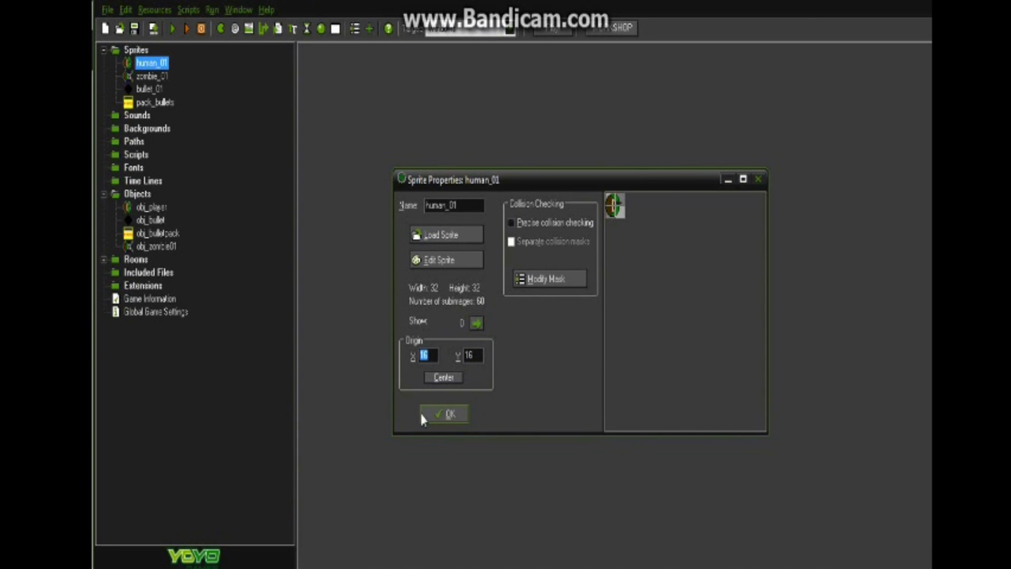
{"action": "left_click", "coordinate": [445, 414]}
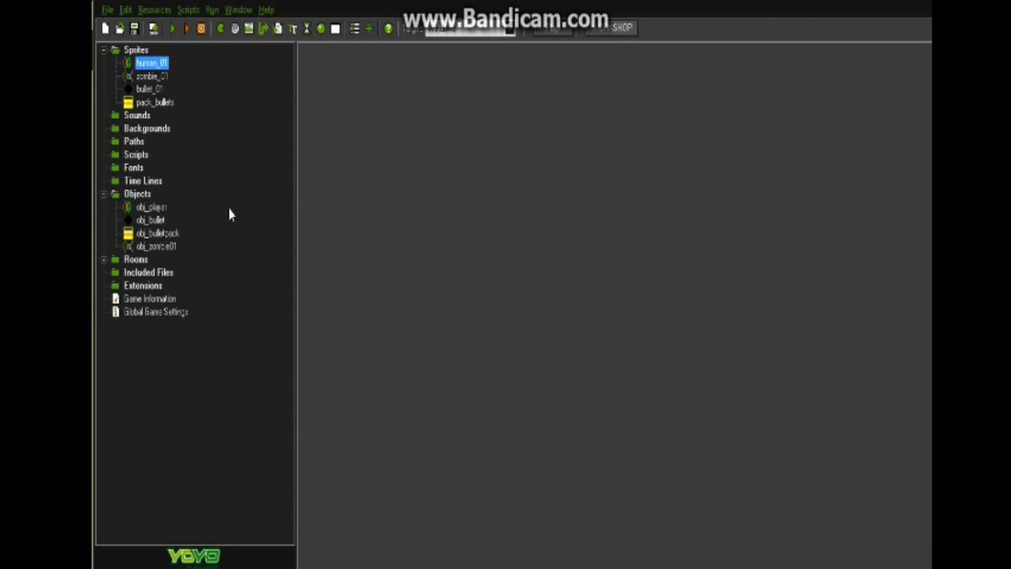
Inspect obj_player's Step event aiming code, then close the player object.
{"action": "double_click", "coordinate": [150, 208]}
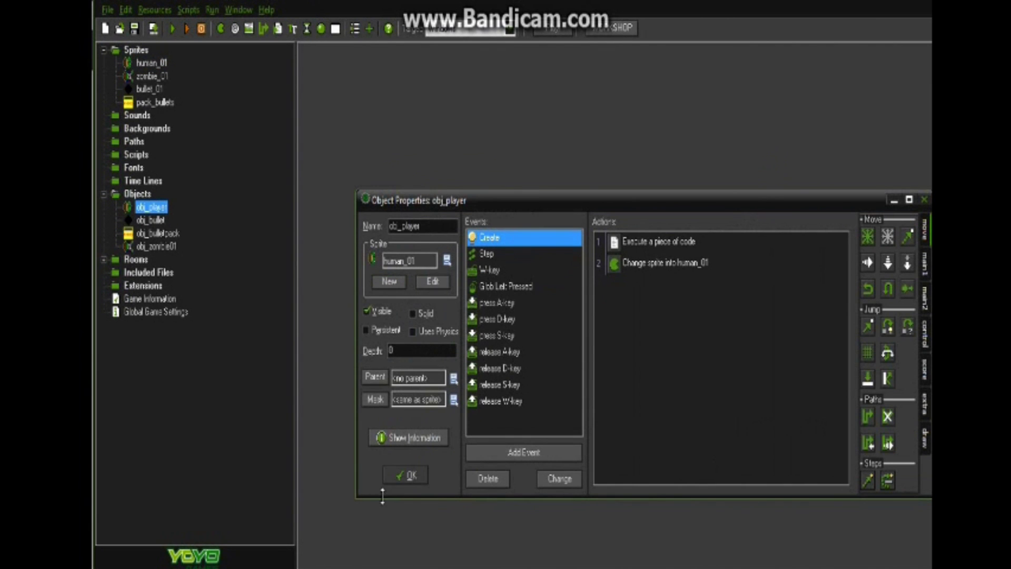
{"action": "left_click", "coordinate": [487, 254]}
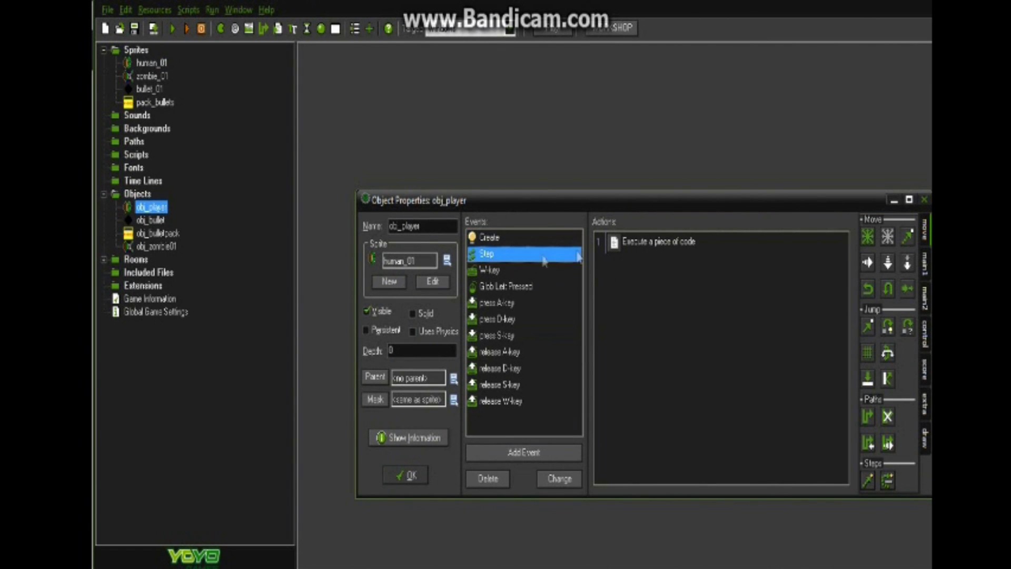
{"action": "double_click", "coordinate": [656, 242]}
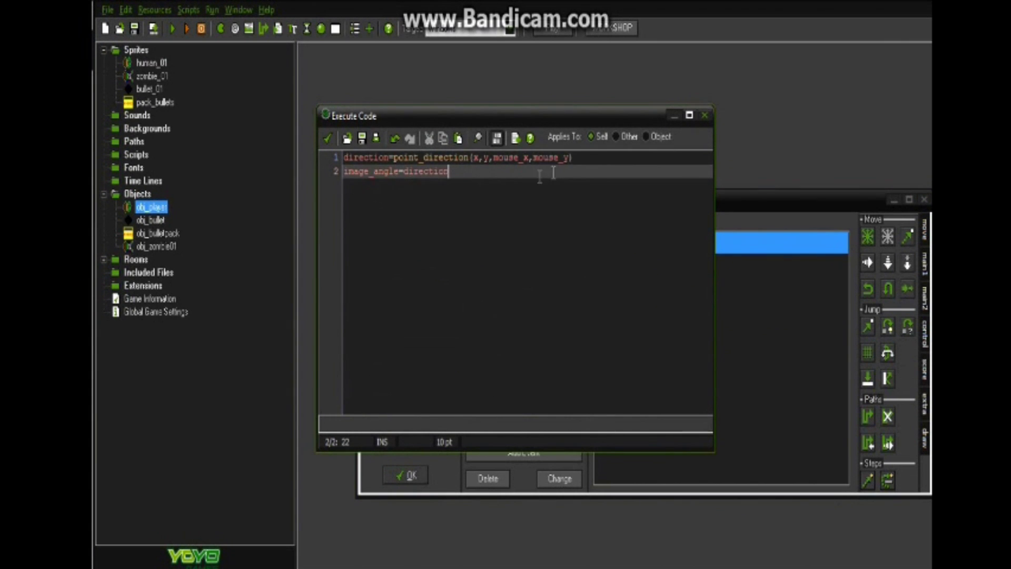
{"action": "left_click", "coordinate": [590, 161]}
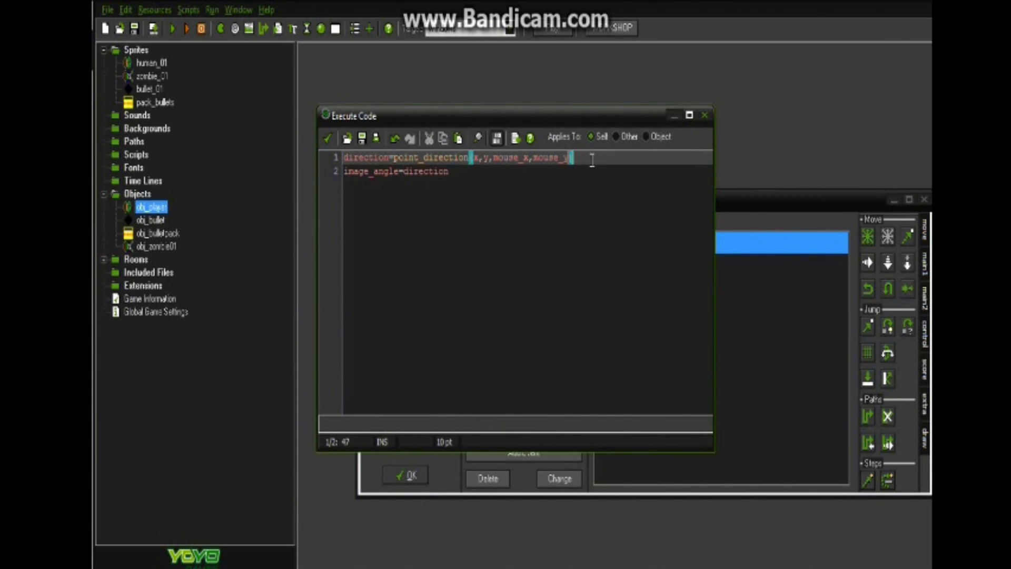
{"action": "left_click", "coordinate": [330, 139]}
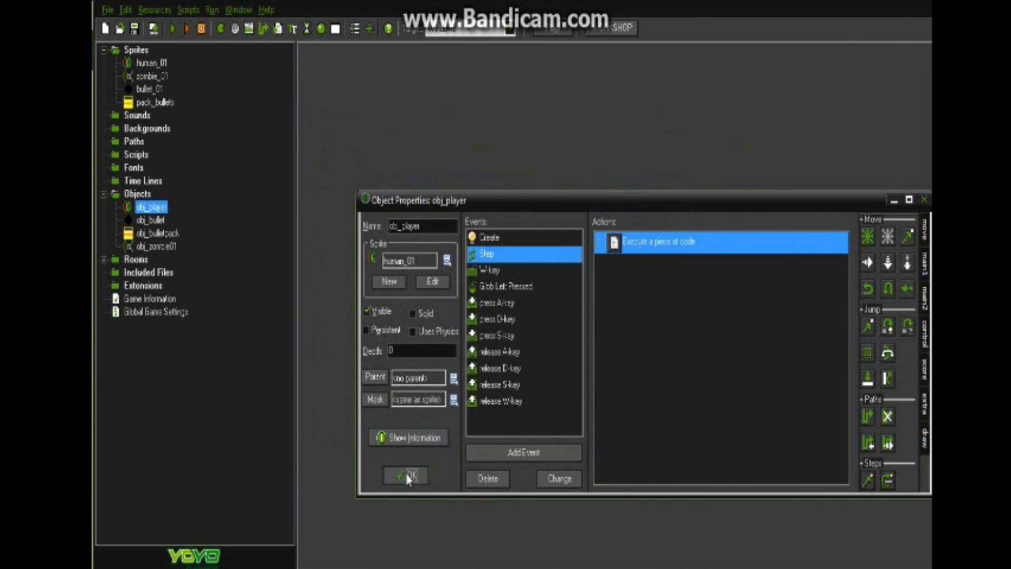
{"action": "left_click", "coordinate": [407, 477]}
Cut the move_towards_point line out of obj_zombie01's Create event code.
{"action": "left_click", "coordinate": [156, 246]}
{"action": "double_click", "coordinate": [155, 246]}
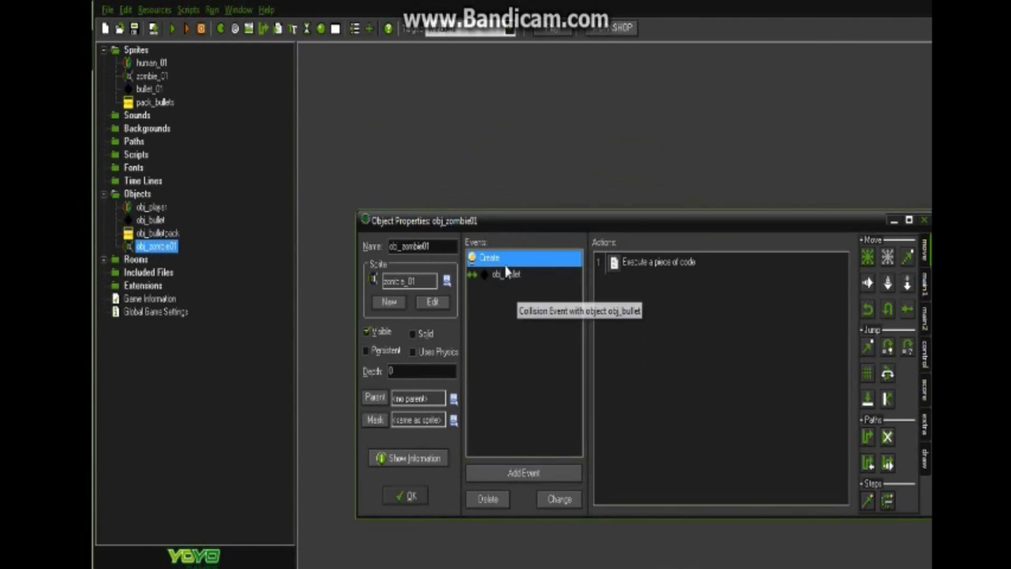
{"action": "double_click", "coordinate": [656, 262]}
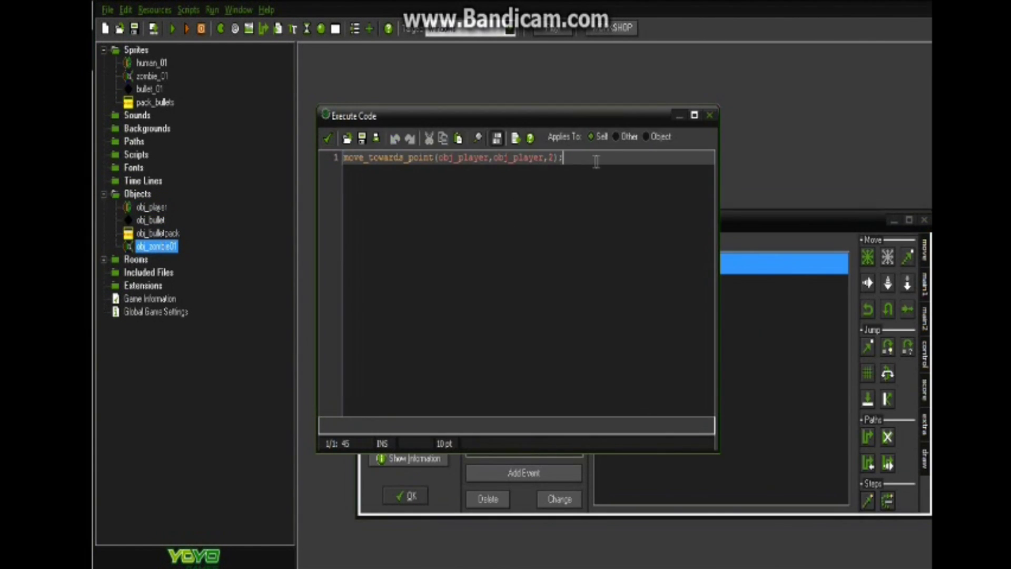
{"action": "left_click_drag", "start_coordinate": [597, 162], "coordinate": [335, 159]}
{"action": "right_click", "coordinate": [474, 162]}
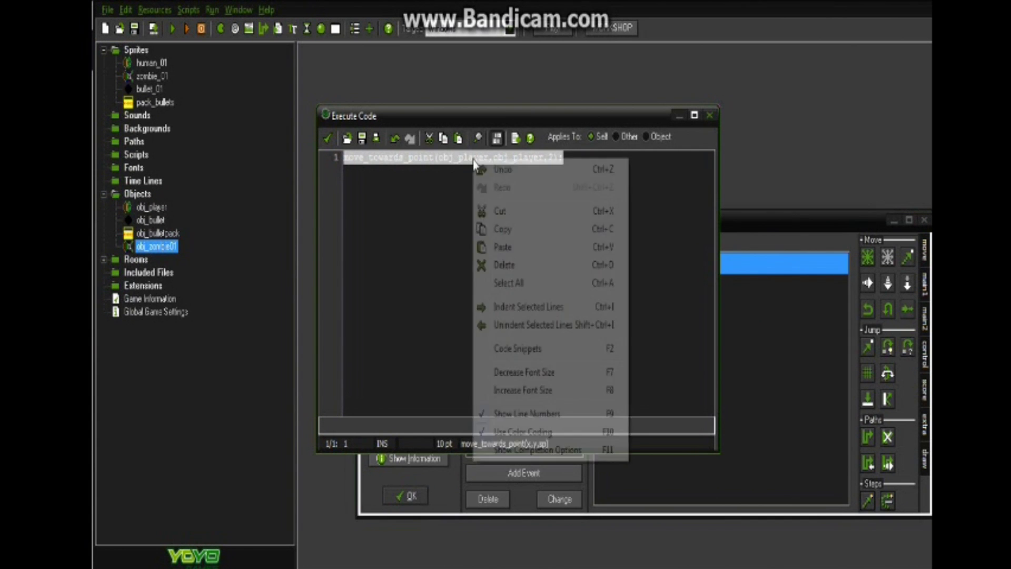
{"action": "left_click", "coordinate": [500, 211]}
{"action": "left_click", "coordinate": [327, 138]}
Delete obj_zombie01's now-empty Create event and begin adding a new event.
{"action": "left_click", "coordinate": [490, 259]}
{"action": "right_click", "coordinate": [502, 261]}
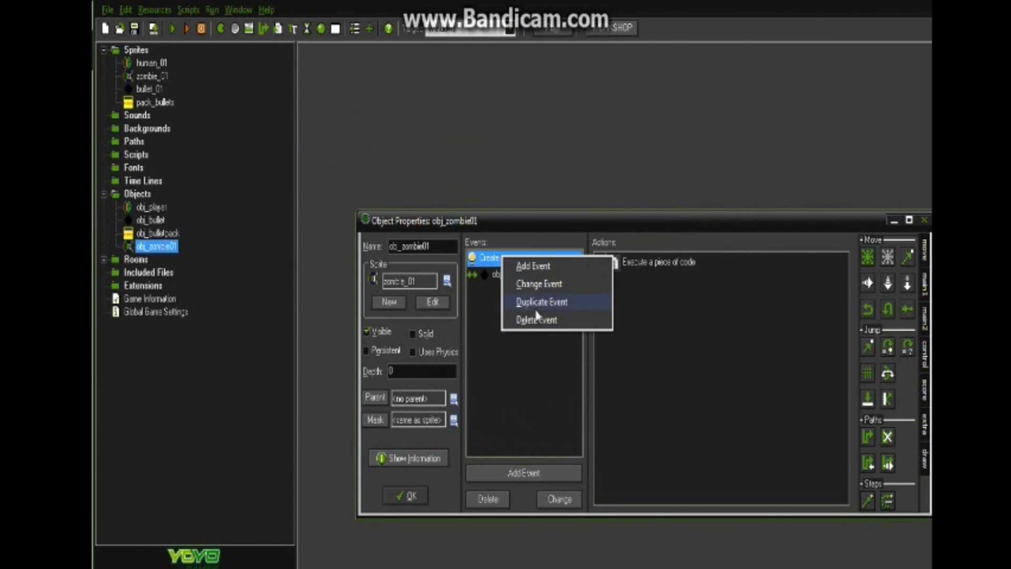
{"action": "left_click", "coordinate": [537, 301]}
{"action": "left_click", "coordinate": [526, 363]}
{"action": "right_click", "coordinate": [503, 269]}
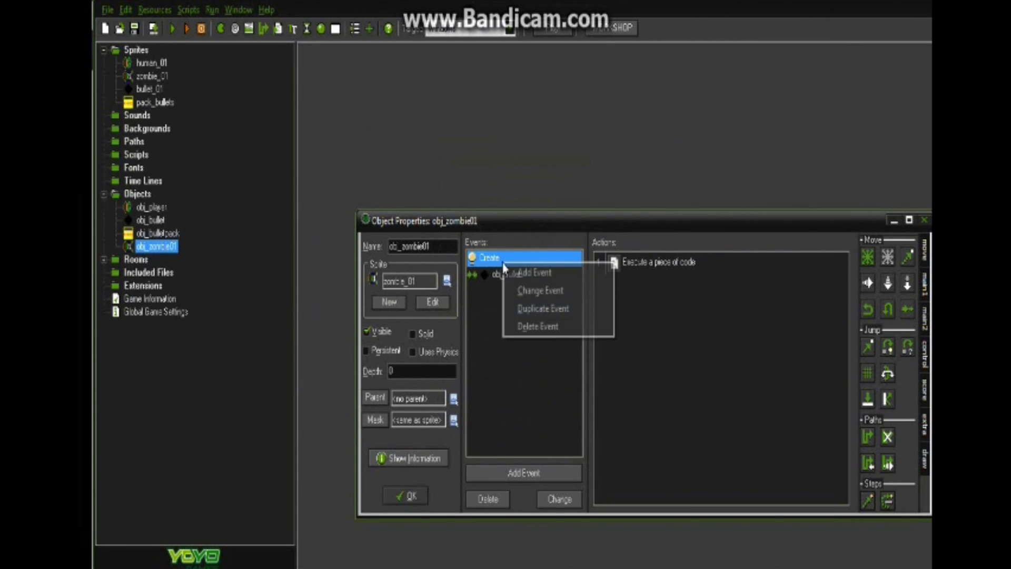
{"action": "left_click", "coordinate": [538, 326]}
{"action": "left_click", "coordinate": [557, 316]}
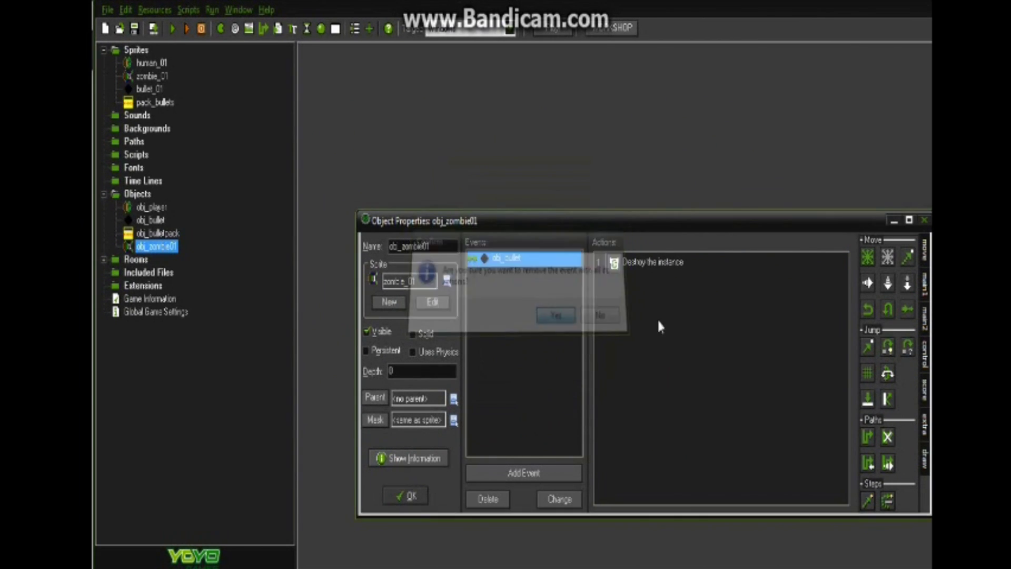
{"action": "left_click", "coordinate": [523, 472]}
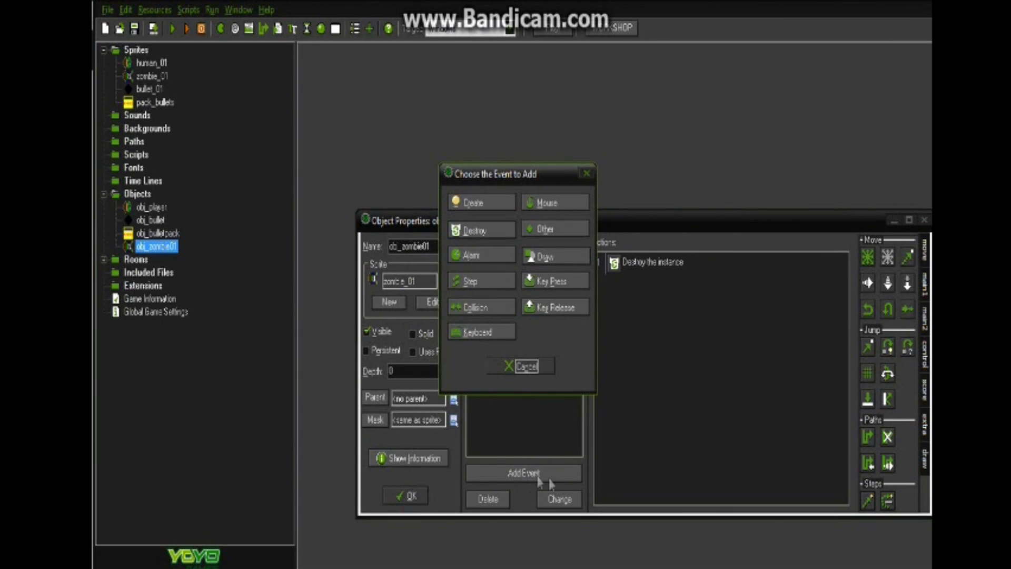
Add a Step event to obj_zombie01 with a code action holding the pasted move_towards_point line.
{"action": "left_click", "coordinate": [478, 282]}
{"action": "left_click", "coordinate": [515, 297]}
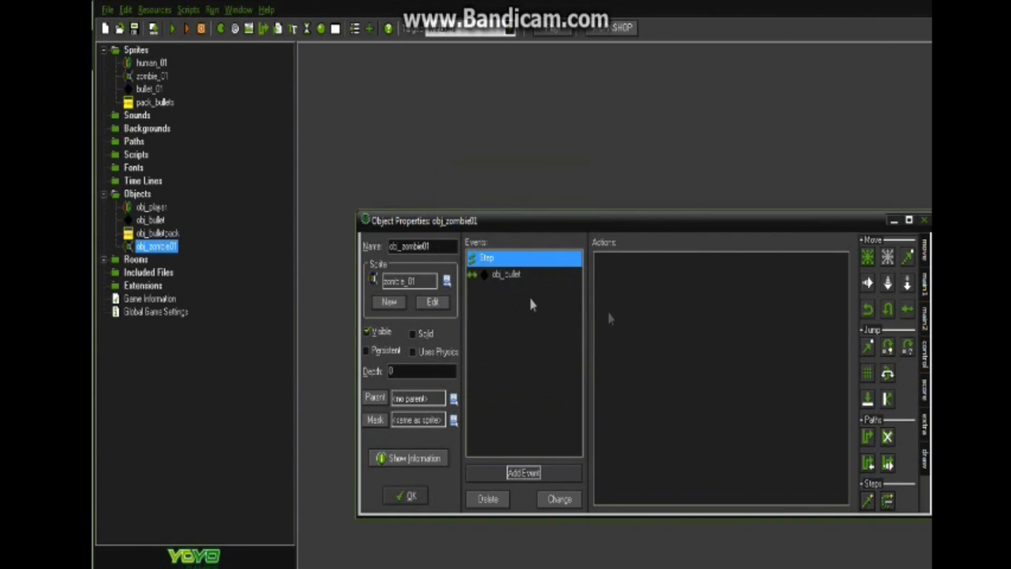
{"action": "left_click", "coordinate": [924, 360]}
{"action": "left_click_drag", "start_coordinate": [867, 407], "coordinate": [759, 419]}
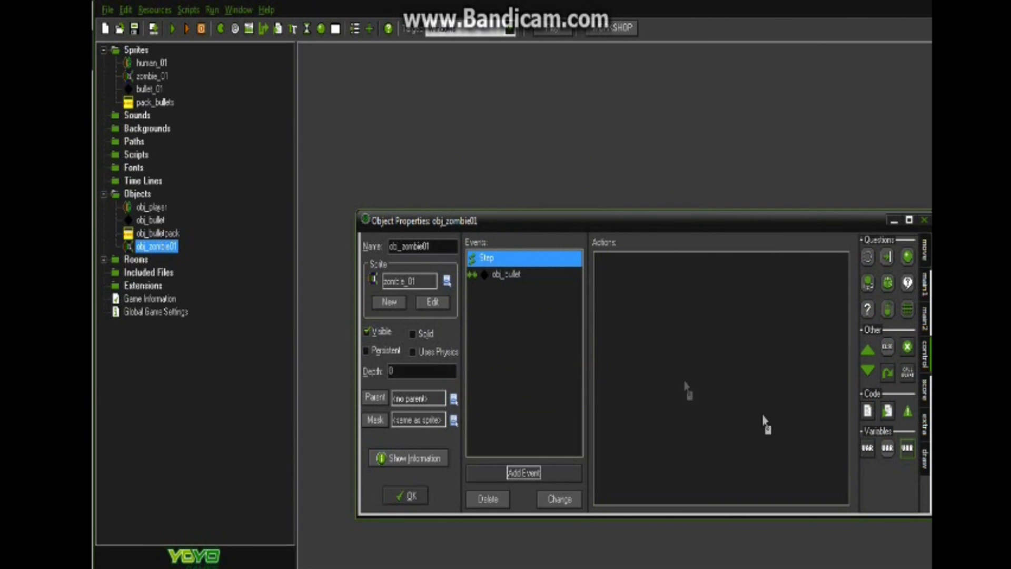
{"action": "right_click", "coordinate": [567, 304]}
{"action": "left_click", "coordinate": [618, 91]}
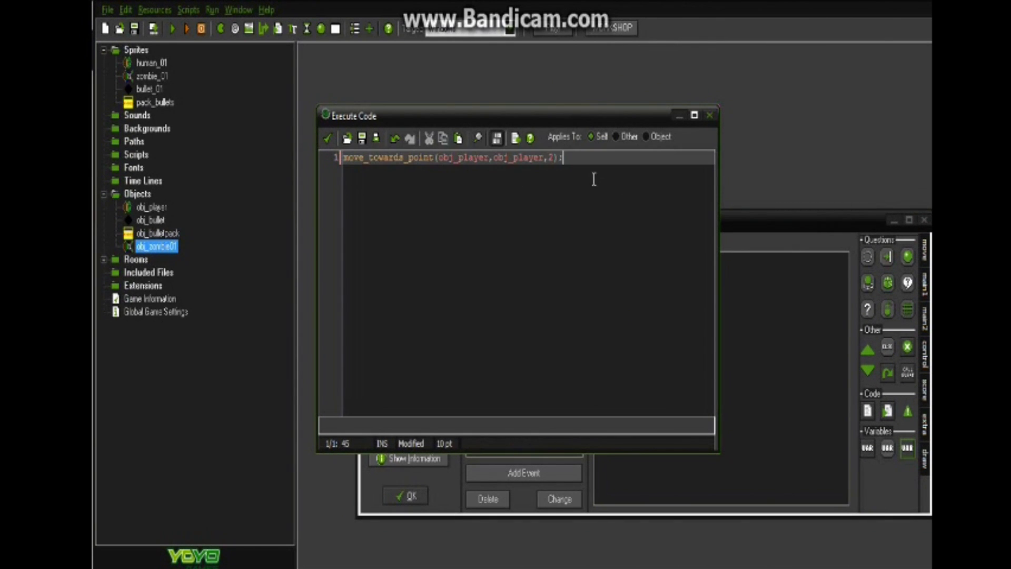
Finish the code as move_towards_point(obj_player.x,obj_player.y,2), save it, and run the game.
{"action": "left_click", "coordinate": [546, 158]}
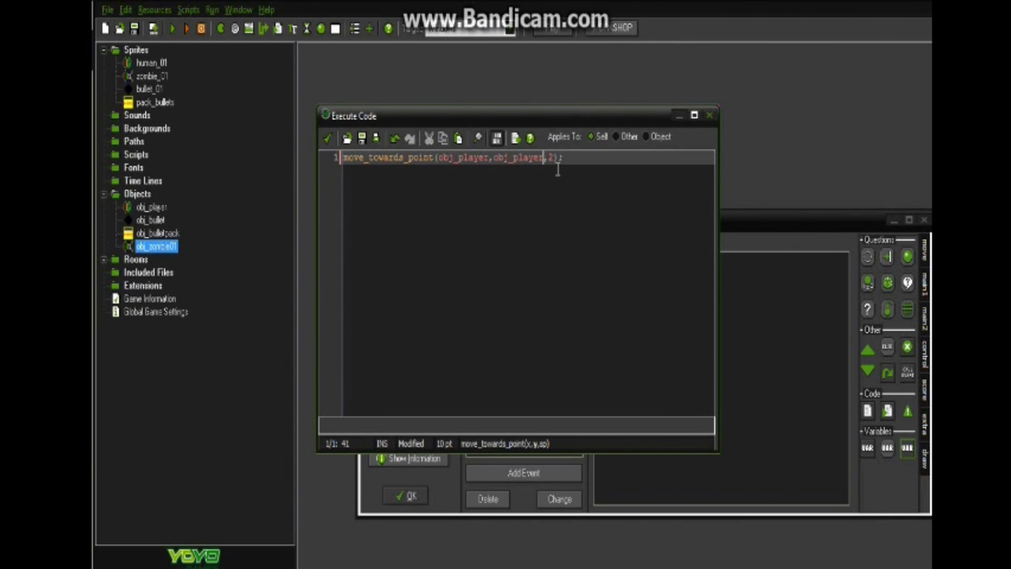
{"action": "type", "text": ".x"}
{"action": "type", "text": "."}
{"action": "type", "text": "x"}
{"action": "left_click", "coordinate": [611, 165]}
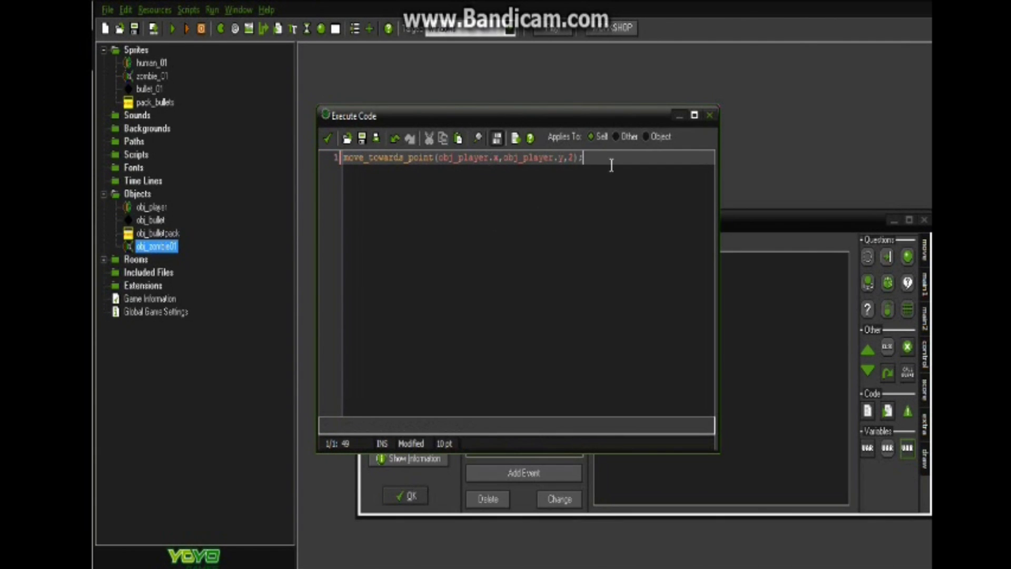
{"action": "left_click", "coordinate": [327, 137]}
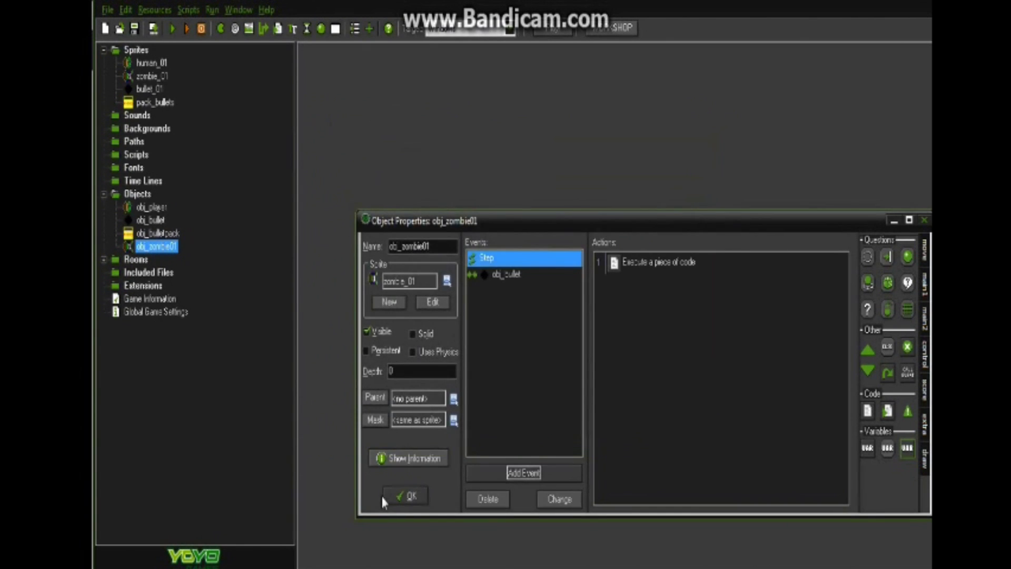
{"action": "left_click", "coordinate": [407, 497]}
{"action": "left_click", "coordinate": [174, 28]}
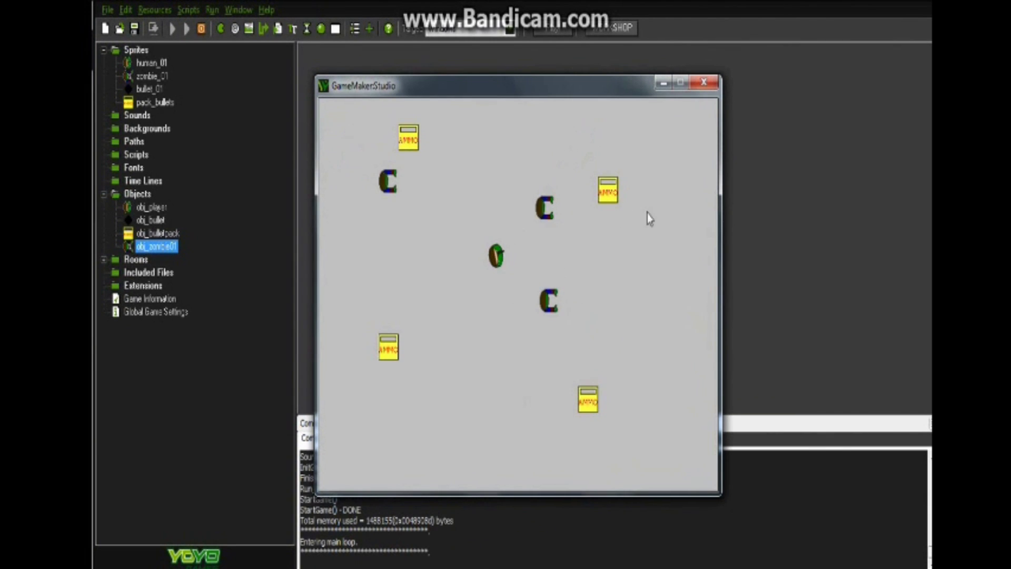
Walk the player around to collect the ammo packs while the zombie follows.
{"action": "key", "text": "Down"}
{"action": "key", "text": "Left"}
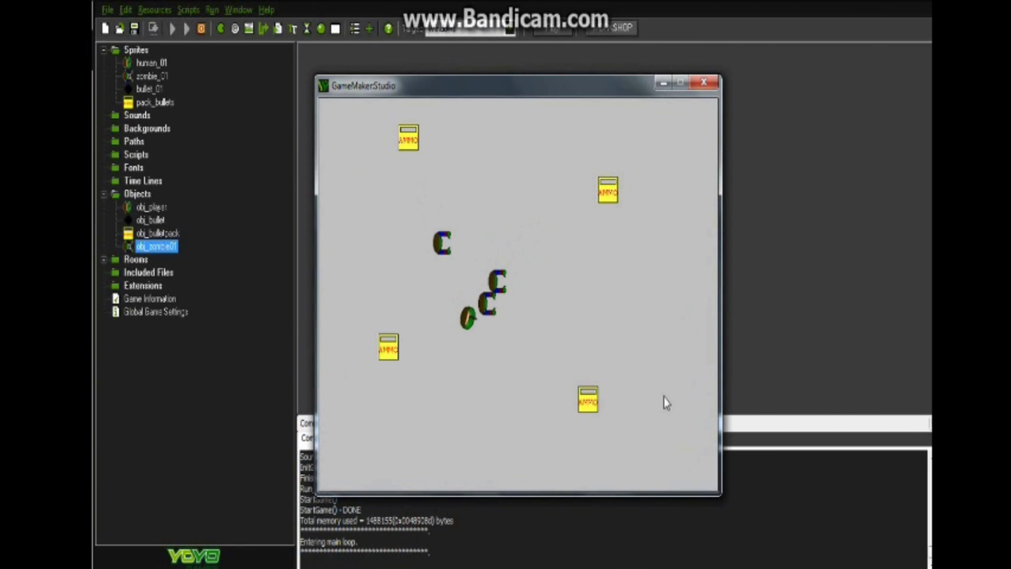
{"action": "key", "text": "Right"}
{"action": "key", "text": "Up"}
{"action": "key", "text": "Up"}
{"action": "key", "text": "Right"}
{"action": "key", "text": "Left"}
{"action": "key", "text": "Left"}
{"action": "key", "text": "Up"}
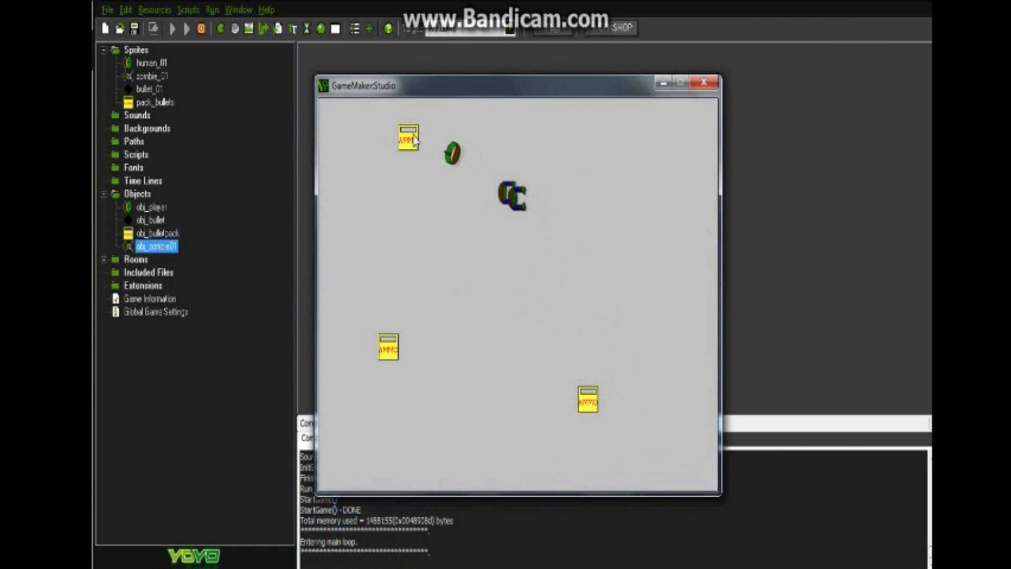
{"action": "key", "text": "Left"}
{"action": "key", "text": "Down"}
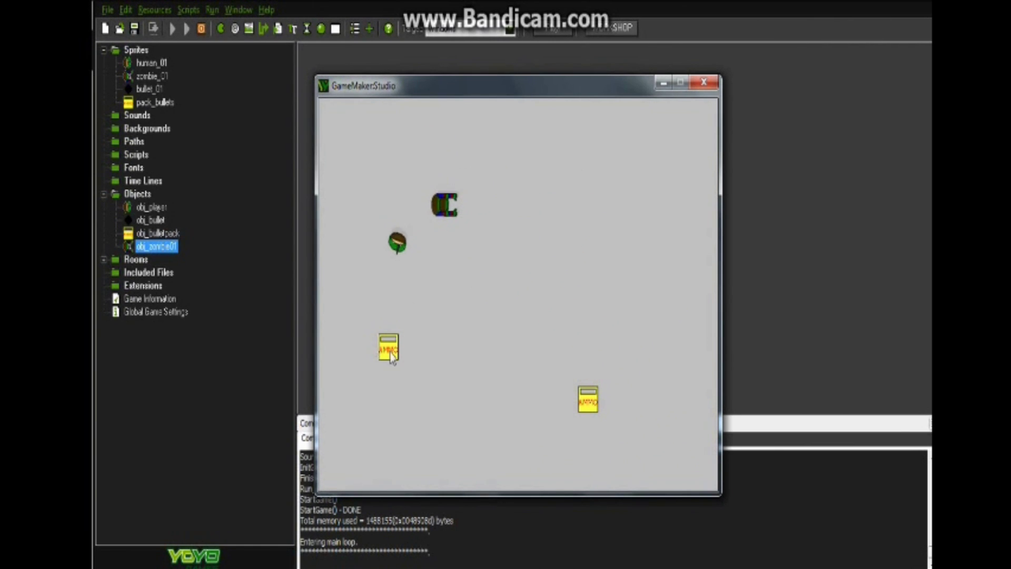
{"action": "key", "text": "Down"}
{"action": "key", "text": "Right"}
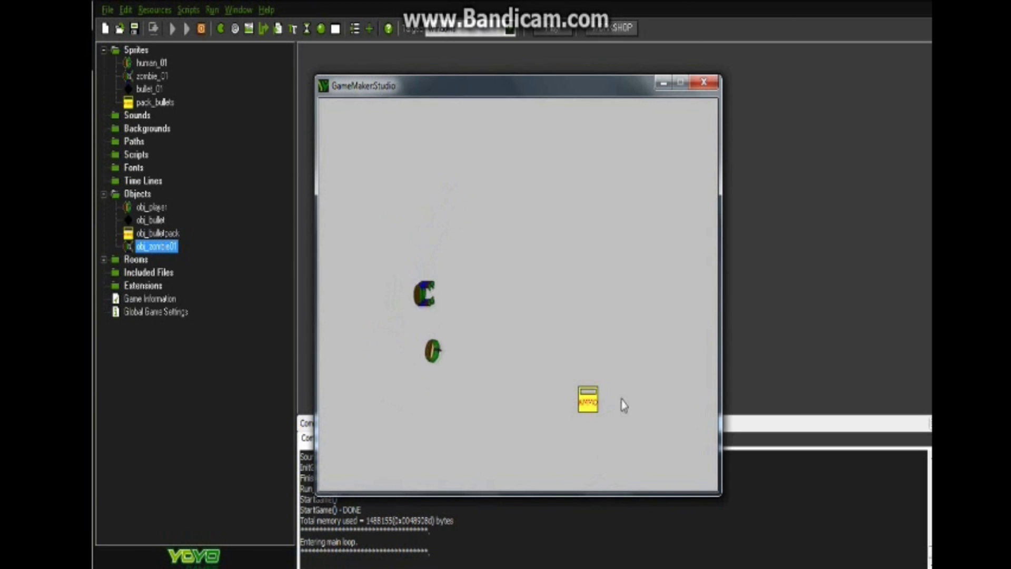
{"action": "key", "text": "Right"}
{"action": "key", "text": "Right"}
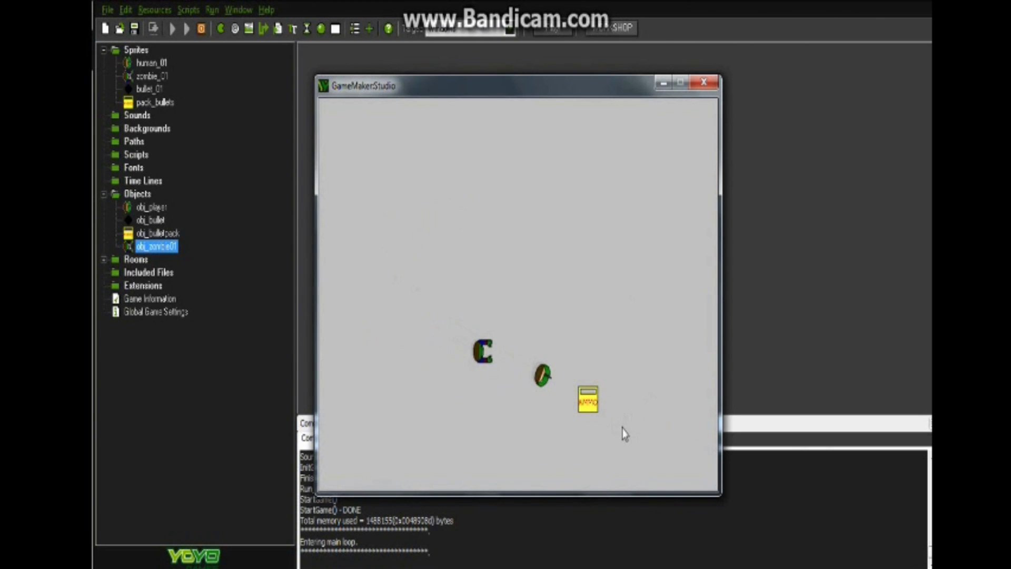
{"action": "key", "text": "Right"}
Shoot at the zombies in several directions, then close the game window.
{"action": "left_click", "coordinate": [530, 382]}
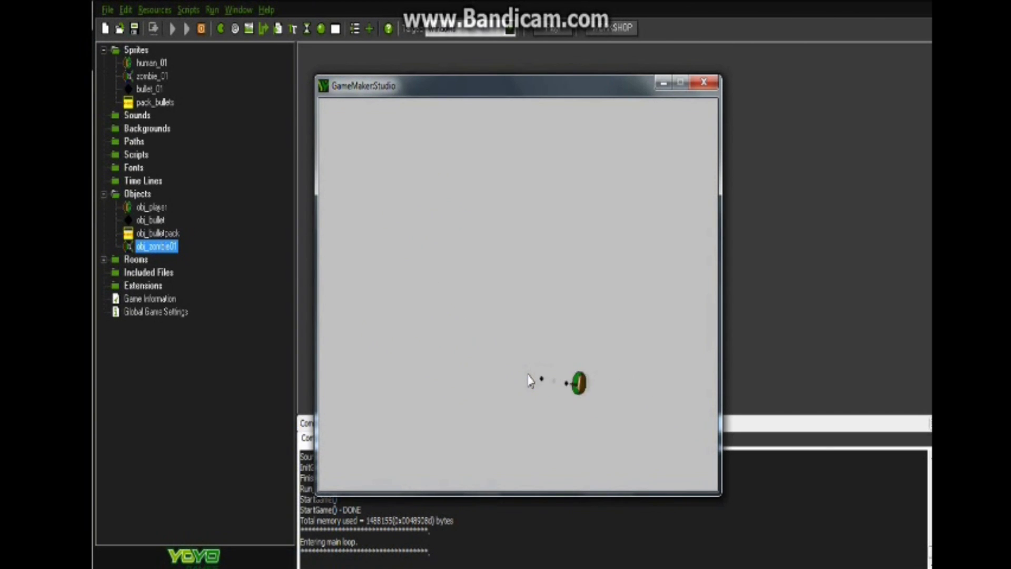
{"action": "key", "text": "Up"}
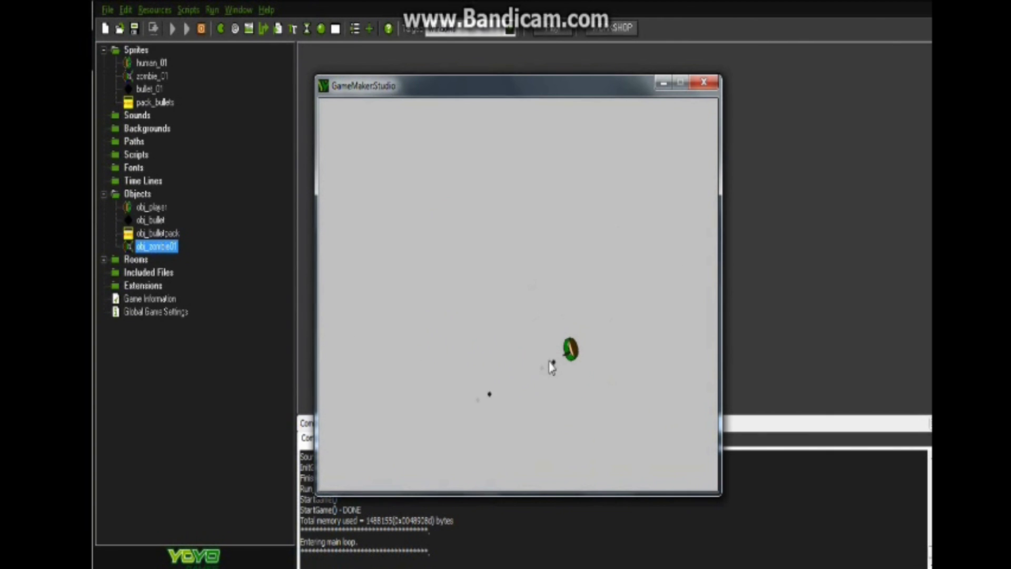
{"action": "left_click", "coordinate": [529, 296]}
{"action": "left_click", "coordinate": [620, 289]}
{"action": "left_click", "coordinate": [541, 351]}
{"action": "left_click", "coordinate": [597, 362]}
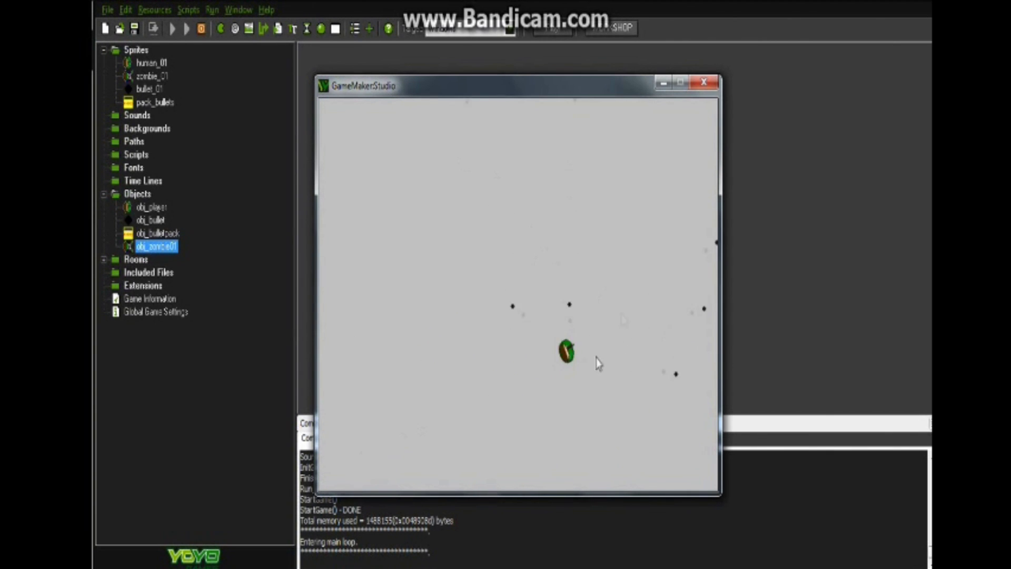
{"action": "left_click", "coordinate": [521, 340]}
{"action": "left_click", "coordinate": [709, 90]}
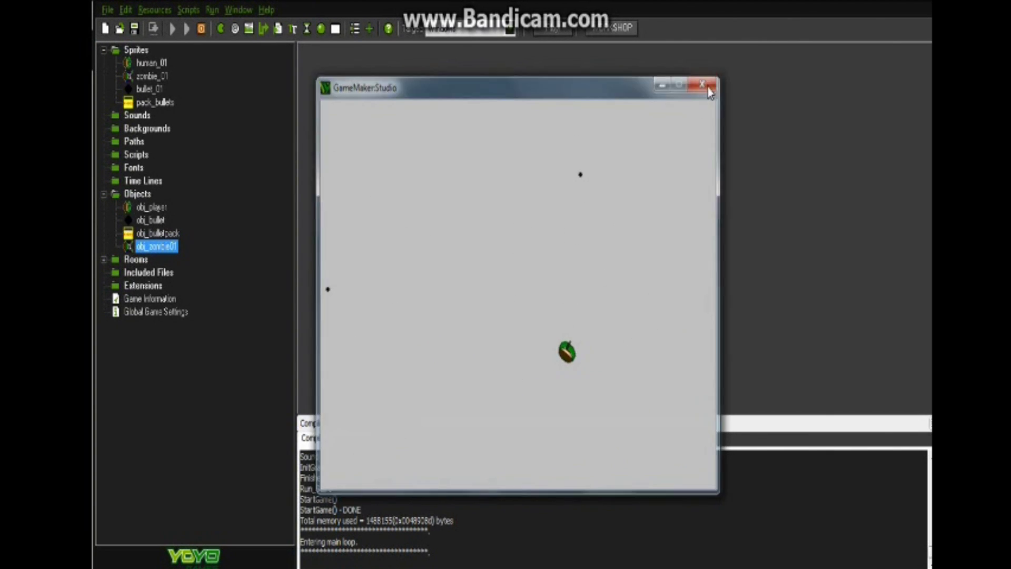
Verify human_01's 16,16 origin and the zombie's move_towards_point(obj_player.x, obj_player.y, 2) code, closing everything.
{"action": "double_click", "coordinate": [150, 63]}
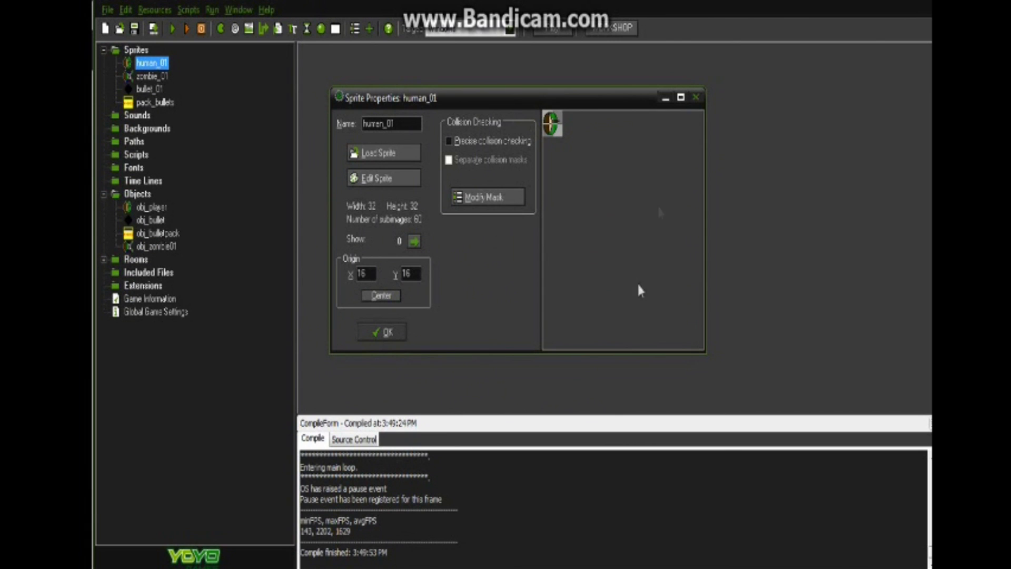
{"action": "left_click", "coordinate": [387, 332]}
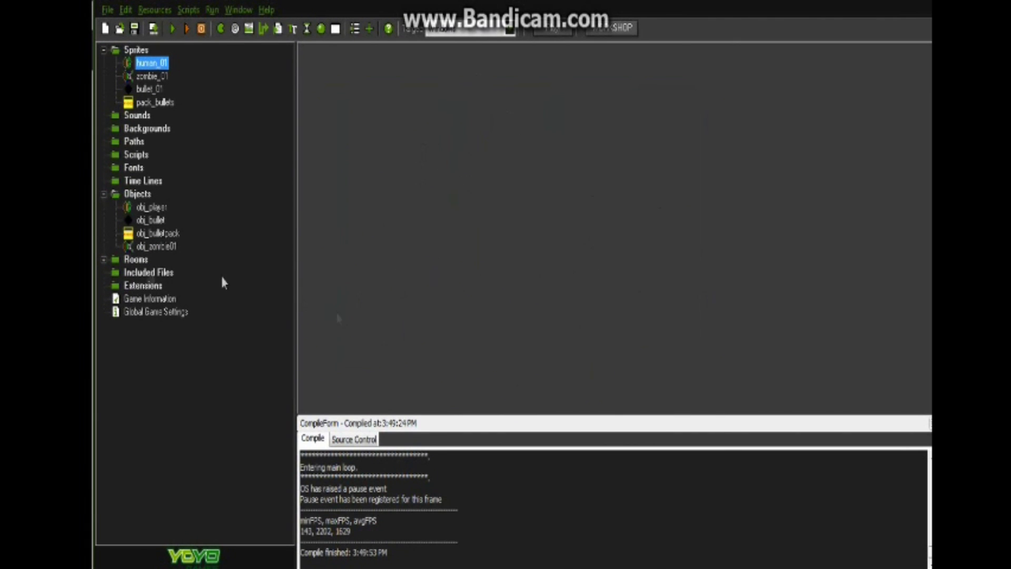
{"action": "double_click", "coordinate": [157, 247]}
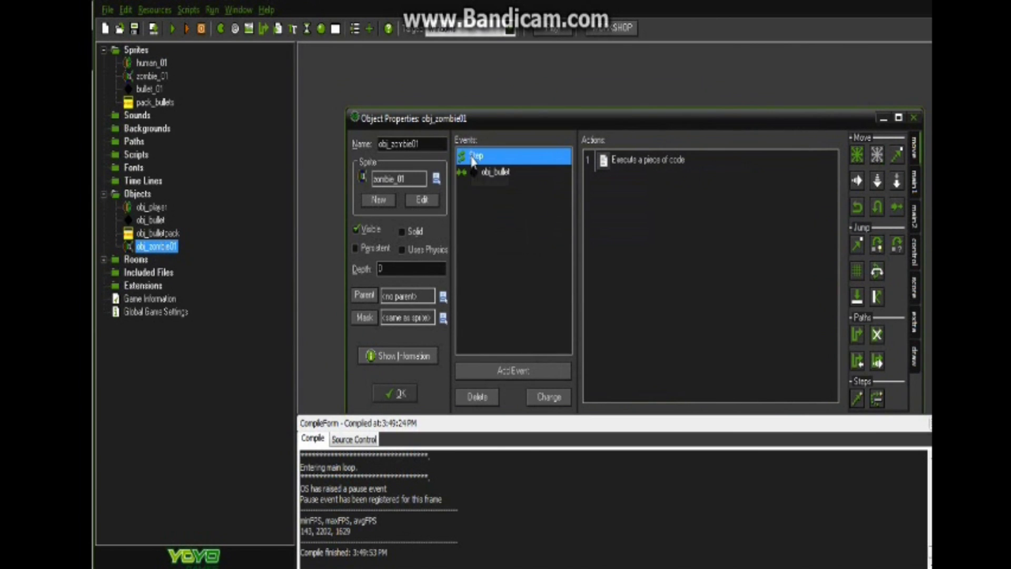
{"action": "double_click", "coordinate": [677, 166]}
{"action": "left_click_drag", "start_coordinate": [667, 162], "coordinate": [283, 172]}
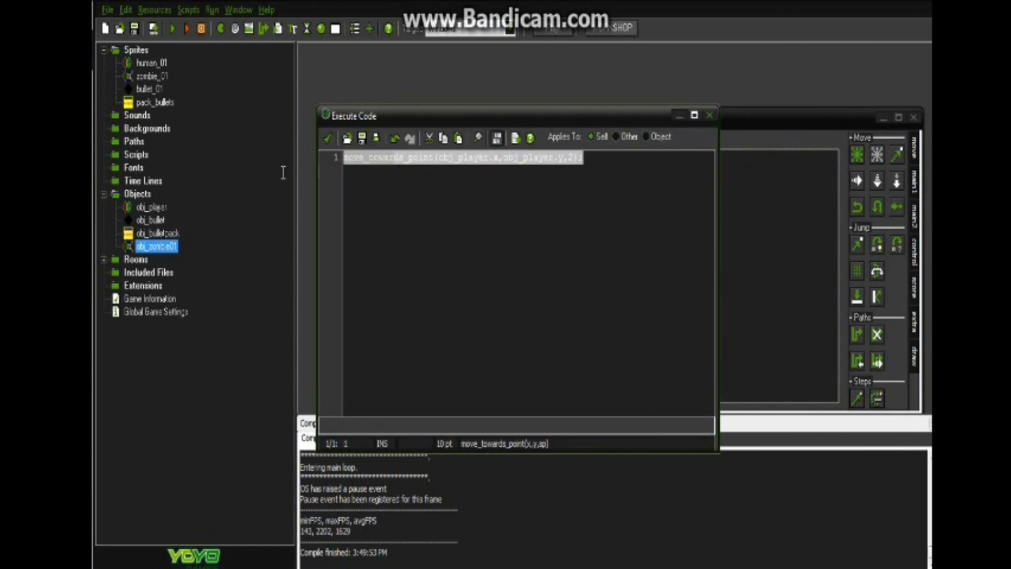
{"action": "left_click", "coordinate": [602, 165]}
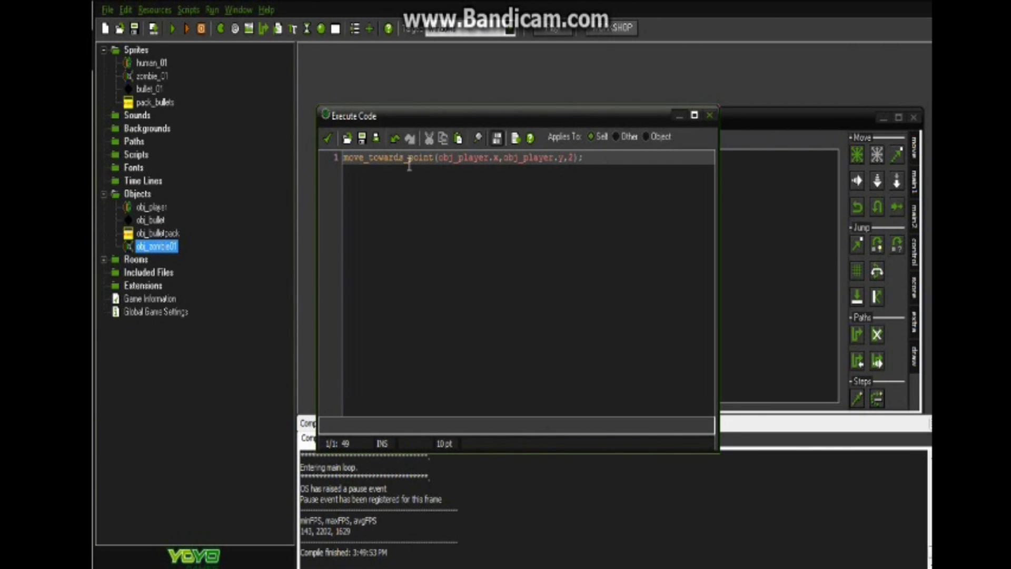
{"action": "left_click_drag", "start_coordinate": [438, 158], "coordinate": [571, 160]}
{"action": "left_click", "coordinate": [569, 162]}
{"action": "left_click", "coordinate": [328, 138]}
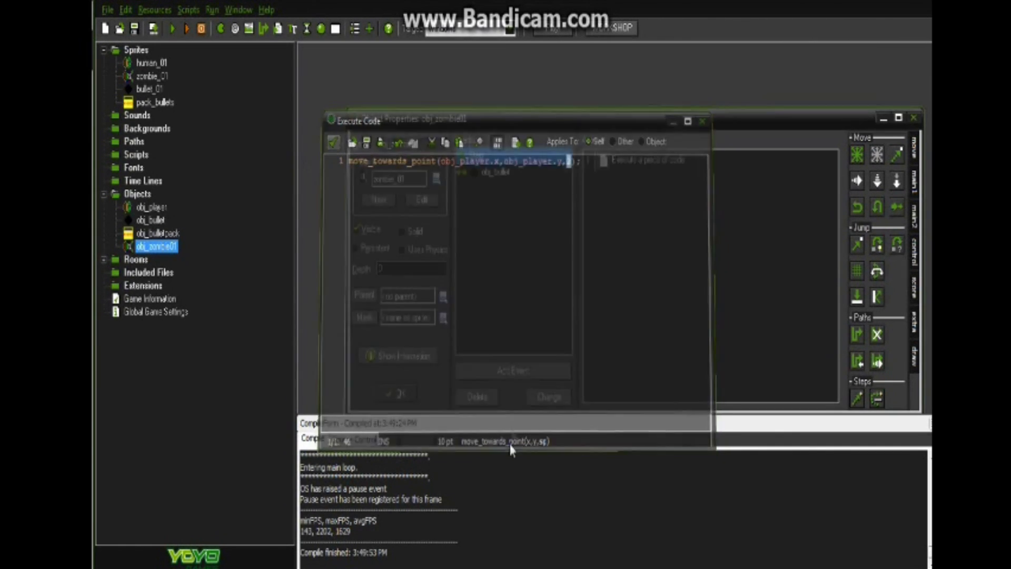
{"action": "left_click", "coordinate": [395, 398]}
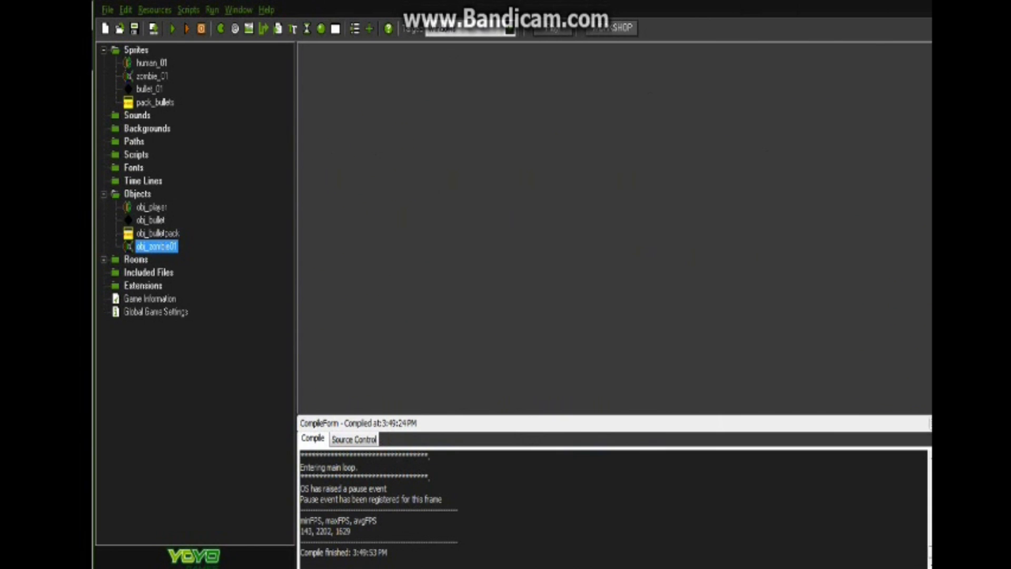
{"action": "left_click", "coordinate": [928, 423]}
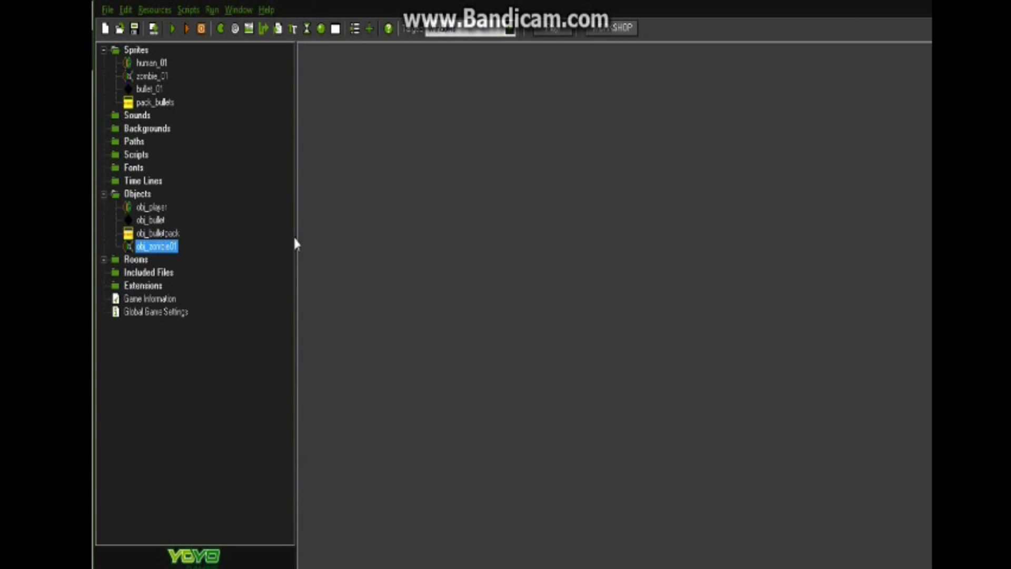
Narrow the resource tree panel by dragging its right edge leftward.
{"action": "left_click_drag", "start_coordinate": [295, 239], "coordinate": [214, 244]}
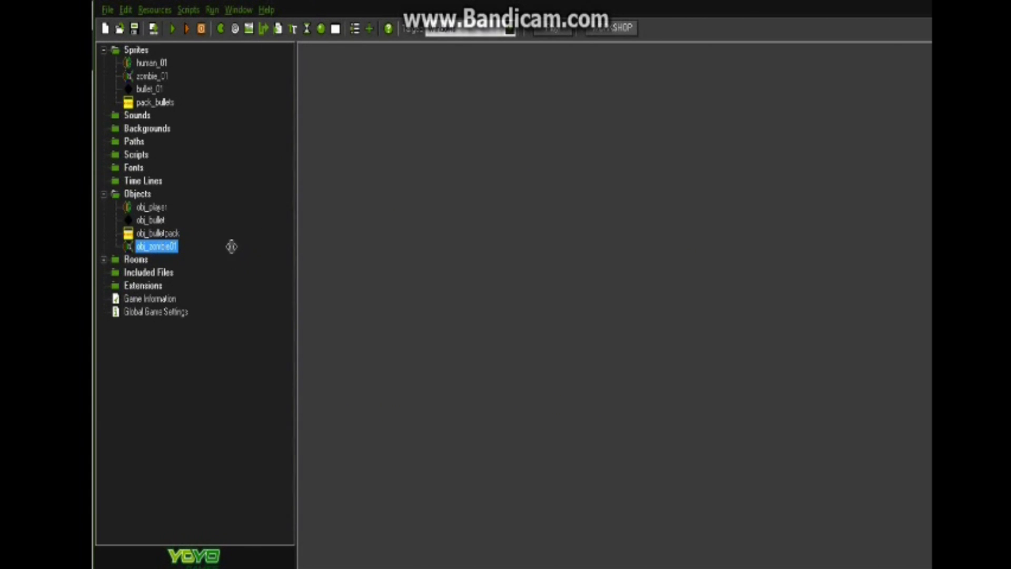